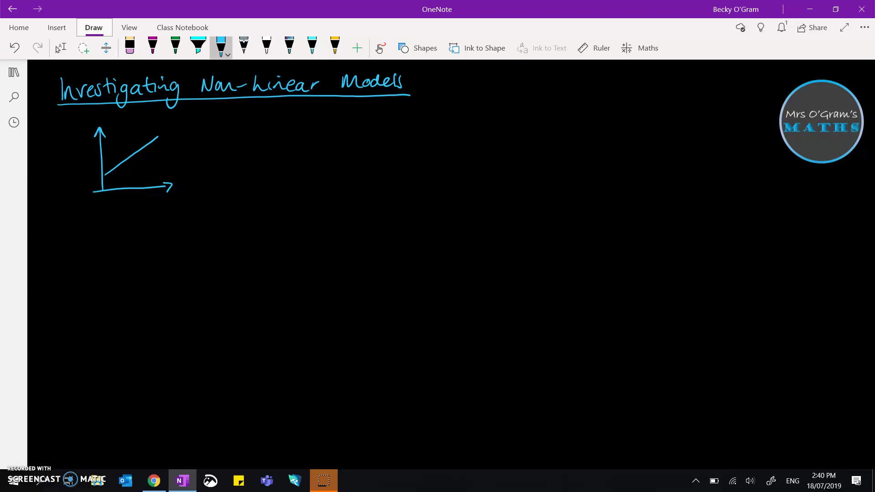
# - Fit the quadratic Price = 4742.6*Carat^2 + 1952.9*Carat - 16.357 to NZGrapher's Carat vs Price scatter
pyautogui.click(154, 481)
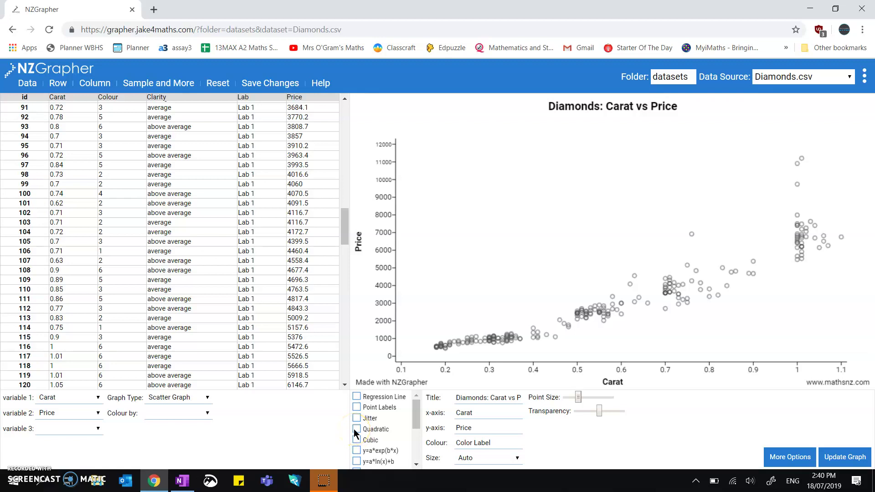
pyautogui.click(358, 430)
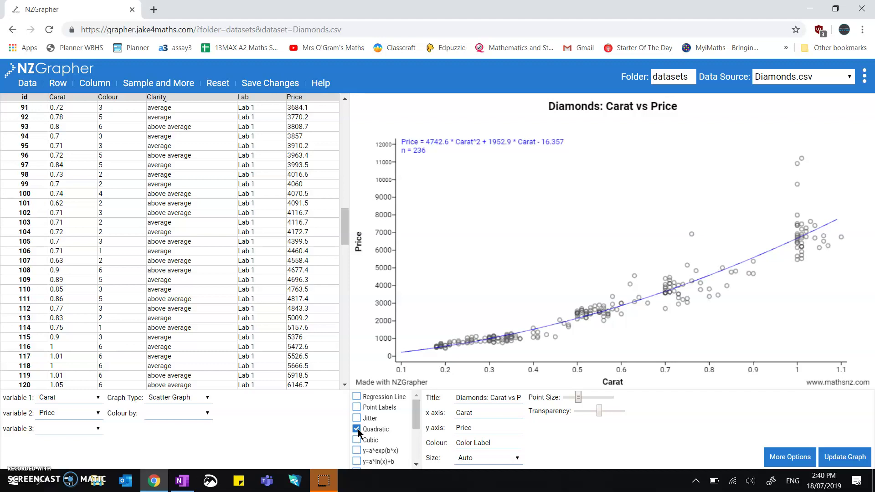
# - Sketch a light-blue U-shaped parabola beside the straight line, then erase it and redraw it slightly further left
pyautogui.click(180, 486)
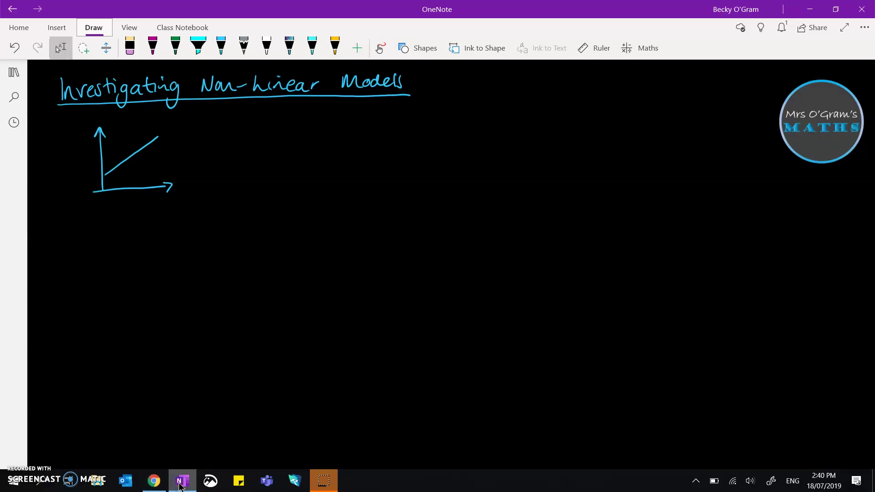
pyautogui.click(221, 46)
pyautogui.moveTo(259, 142)
pyautogui.mouseDown()
pyautogui.moveTo(271, 168)
pyautogui.moveTo(291, 179)
pyautogui.moveTo(315, 166)
pyautogui.moveTo(333, 140)
pyautogui.mouseUp()
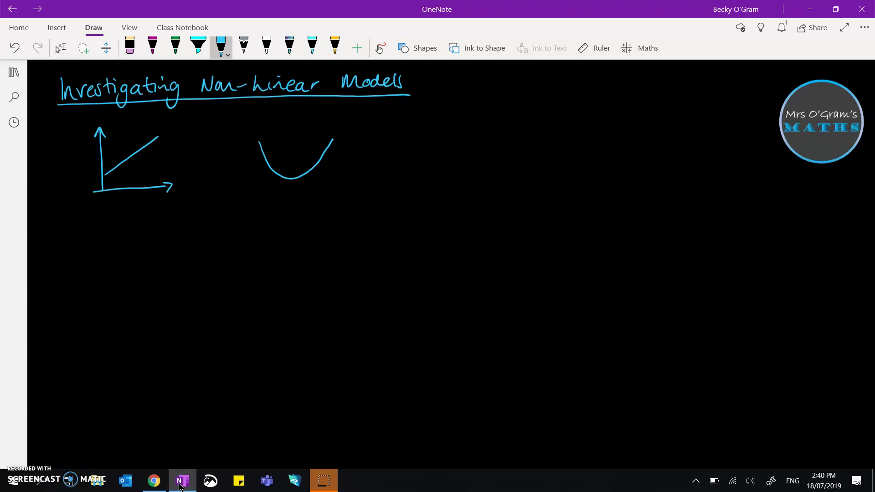
pyautogui.moveTo(274, 171); pyautogui.dragTo(310, 164)
pyautogui.moveTo(250, 142)
pyautogui.mouseDown()
pyautogui.moveTo(256, 168)
pyautogui.moveTo(313, 167)
pyautogui.moveTo(328, 140)
pyautogui.mouseUp()
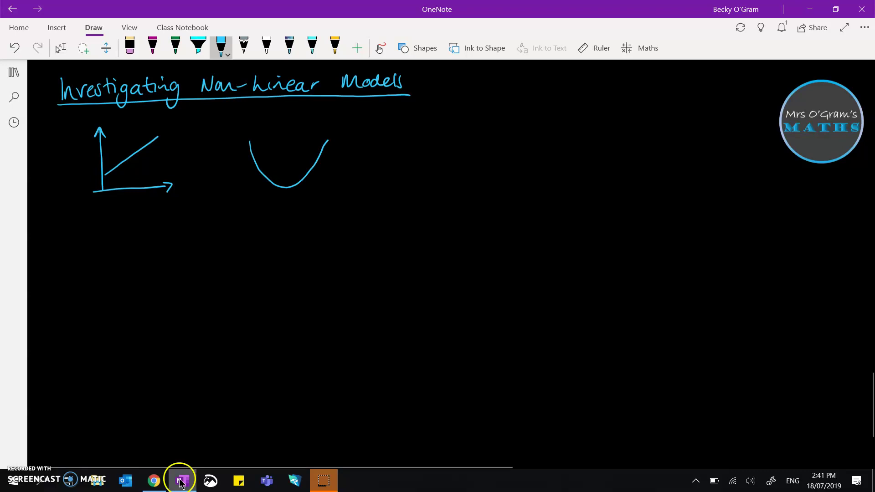
pyautogui.click(154, 481)
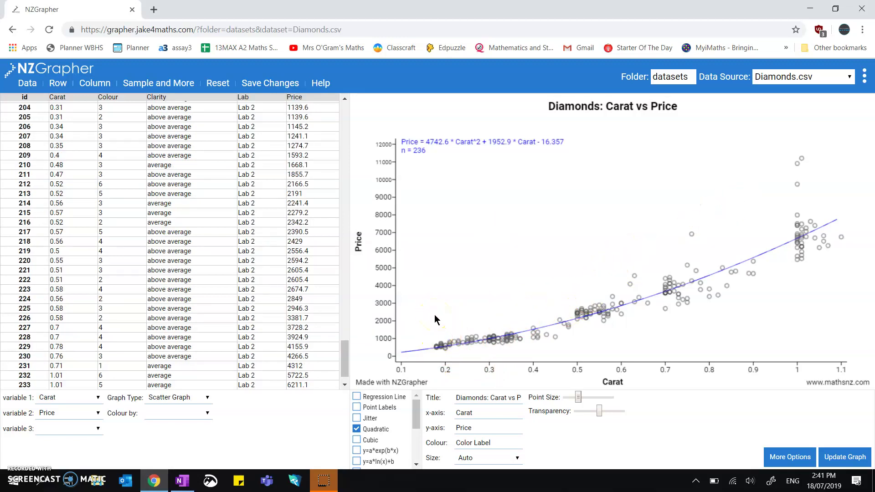
# - Untick Quadratic so the Diamonds Carat vs Price scatter loses its quadratic trend curve
pyautogui.click(182, 481)
pyautogui.click(182, 487)
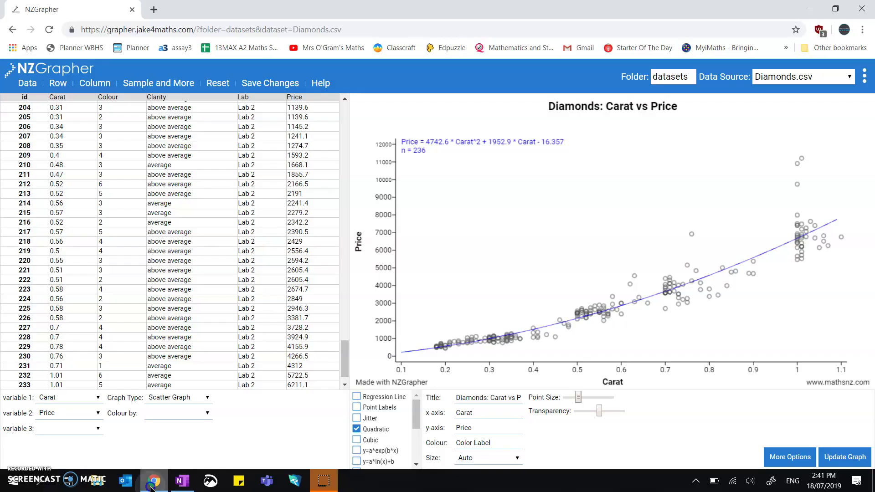
pyautogui.click(357, 430)
pyautogui.click(357, 431)
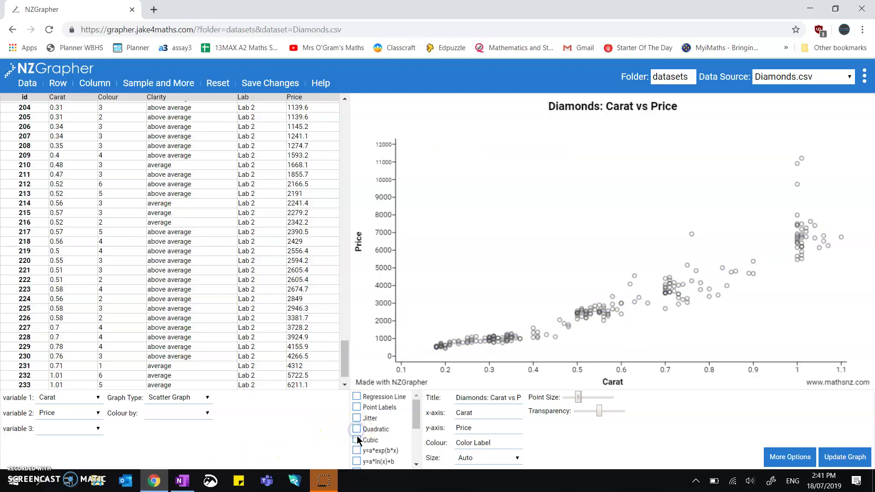
# - Draw a light-blue wavy cubic curve on the OneNote page to the right of the parabola
pyautogui.click(182, 481)
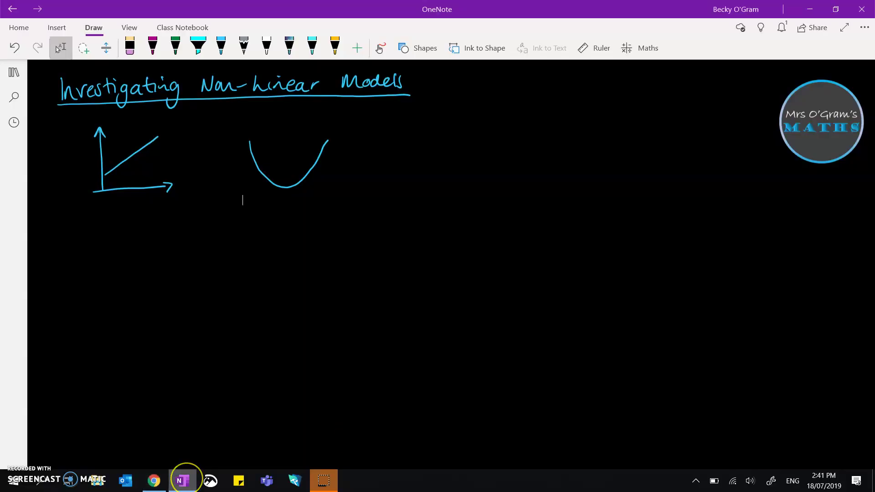
pyautogui.click(221, 45)
pyautogui.moveTo(414, 195)
pyautogui.mouseDown()
pyautogui.moveTo(447, 157)
pyautogui.moveTo(486, 167)
pyautogui.moveTo(528, 119)
pyautogui.mouseUp()
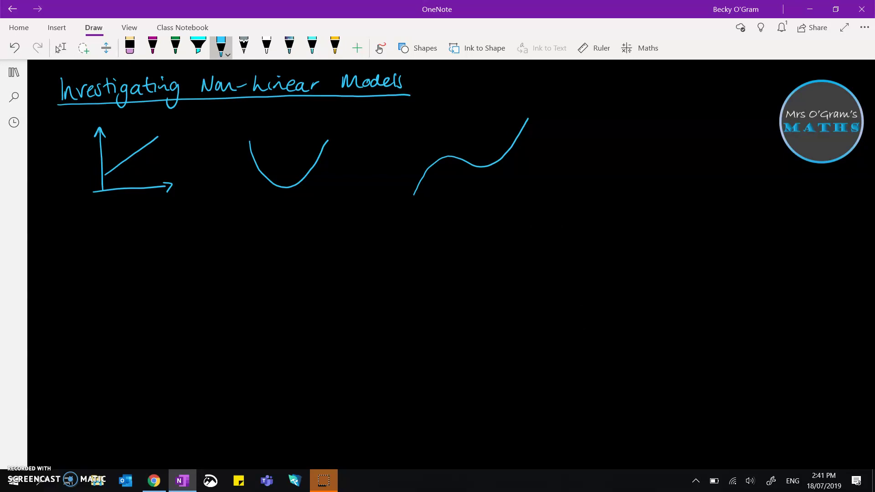
# - Tick Cubic to overlay a cubic trend curve and its equation on the Diamonds Carat vs Price scatter
pyautogui.click(154, 481)
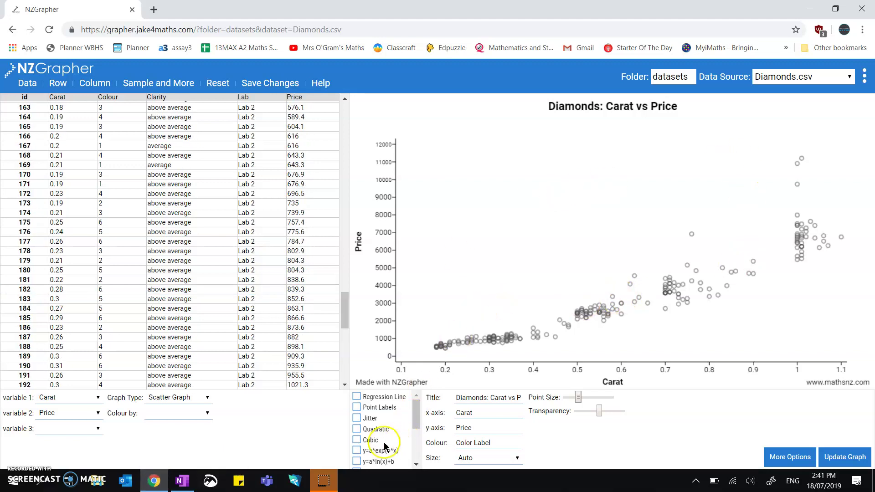
pyautogui.click(357, 440)
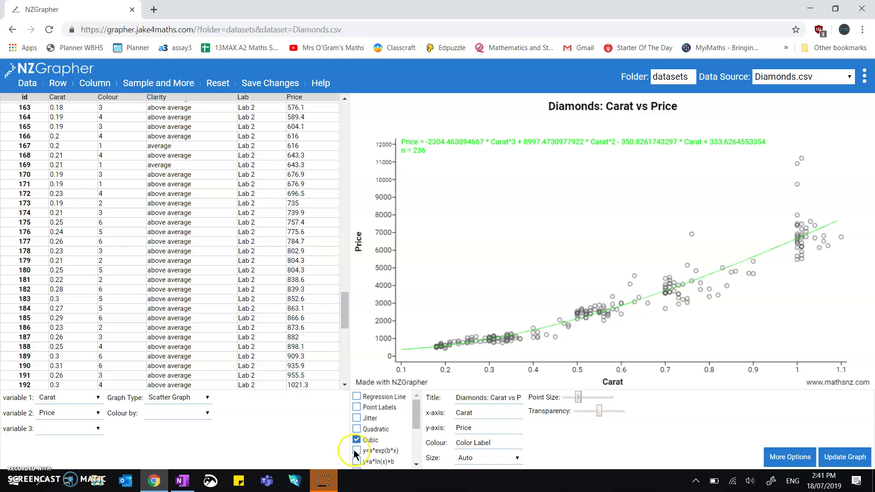
pyautogui.scroll(-3, 364, 438)
pyautogui.scroll(2, 390, 420)
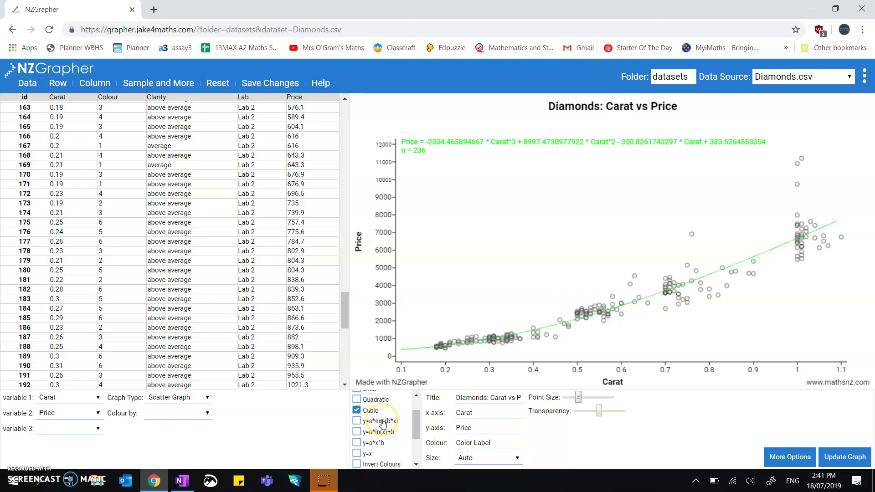
# - Bring the OneNote 'Investigating Non-linear Models' page forward to label the curve sketches
pyautogui.moveTo(182, 486)
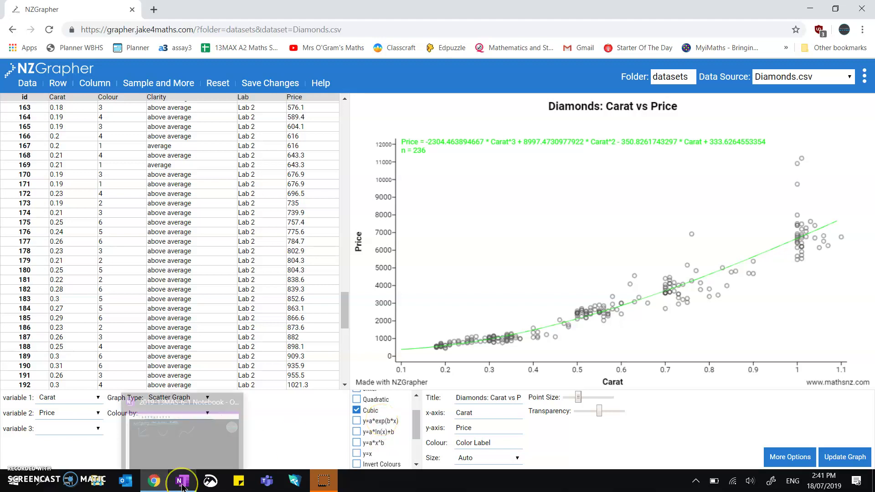
pyautogui.click(182, 486)
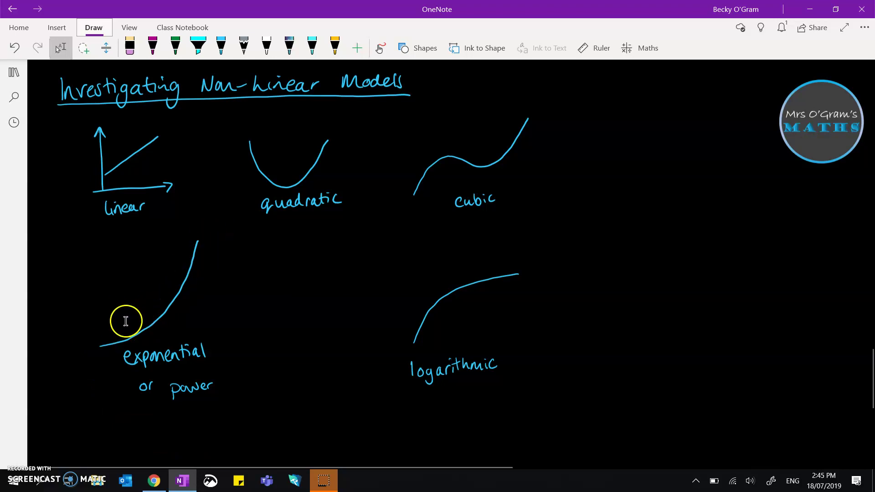
# - Untick Cubic so only the Diamonds data points remain, then return to OneNote
pyautogui.click(162, 474)
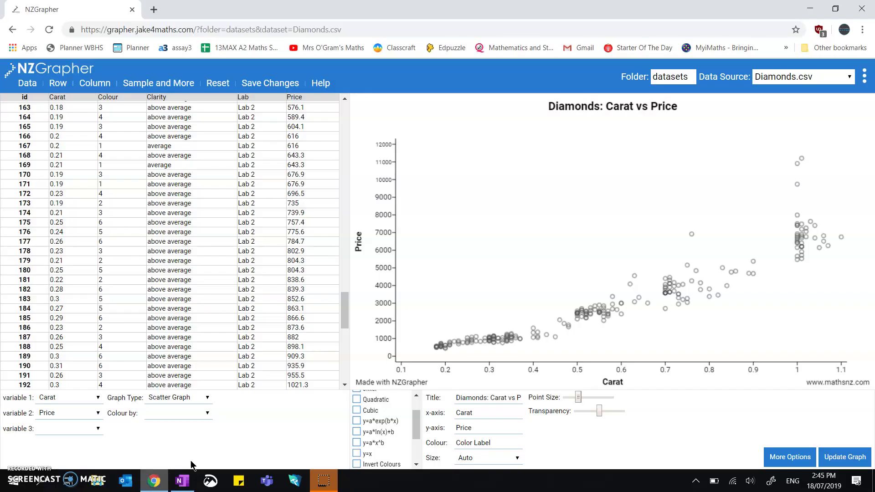
pyautogui.click(360, 423)
pyautogui.click(373, 456)
pyautogui.click(374, 454)
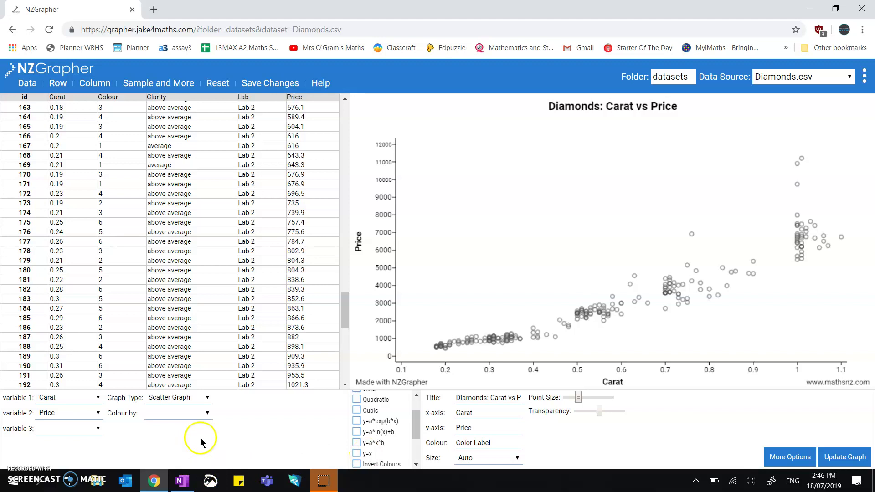
pyautogui.click(183, 481)
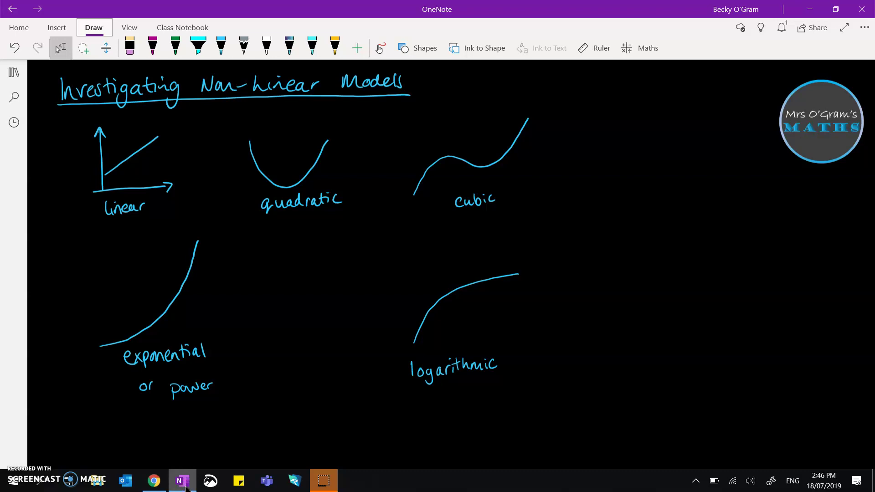
# - Change the Diamonds graph to a Residuals Plot with a Weighted Average curve through the residuals
pyautogui.click(154, 482)
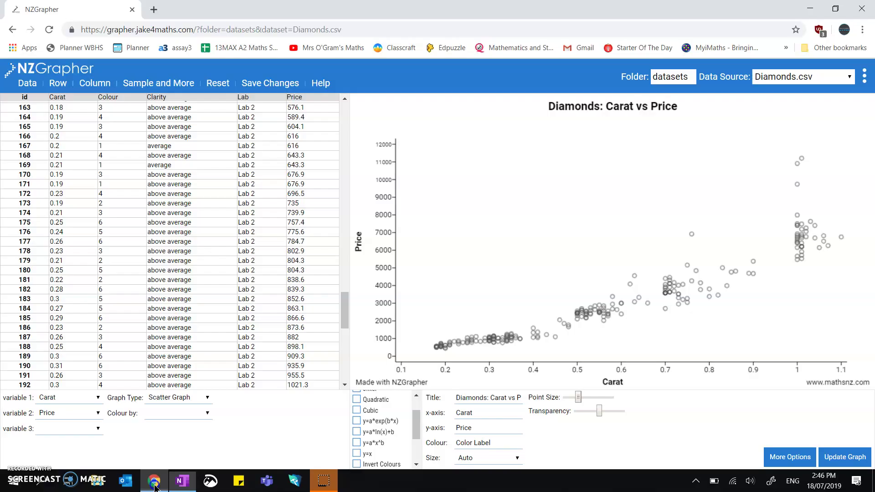
pyautogui.click(195, 404)
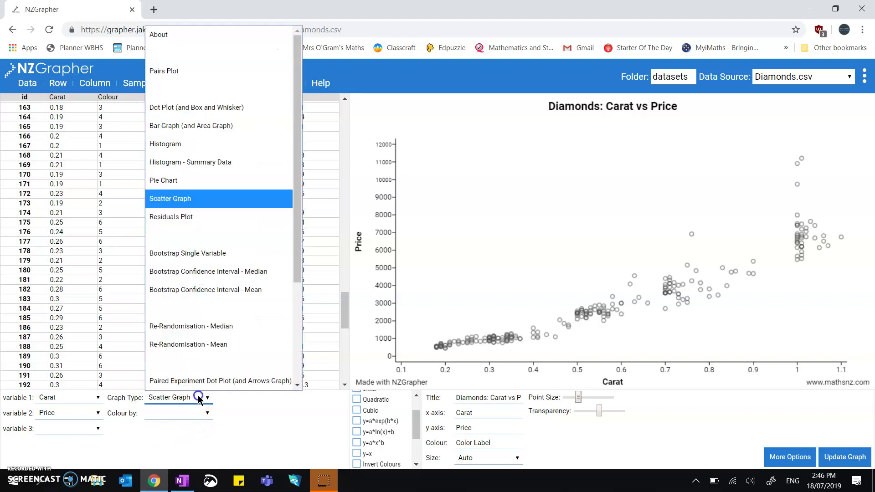
pyautogui.click(187, 219)
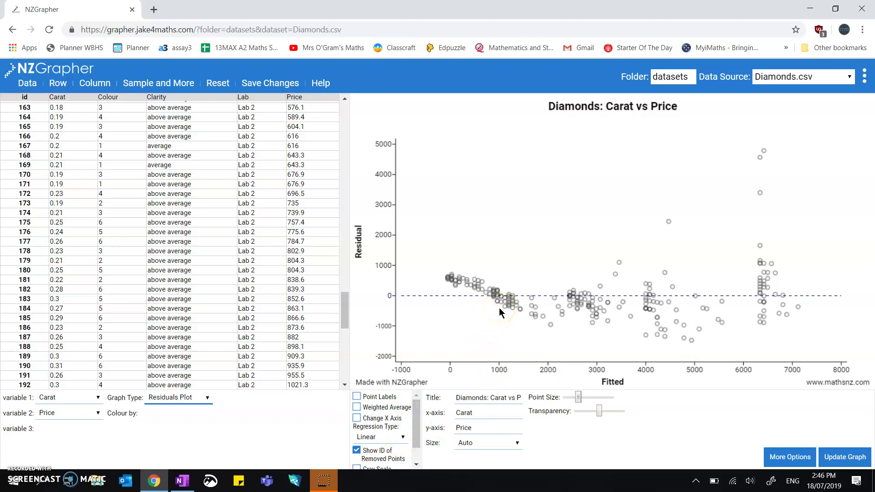
pyautogui.click(357, 408)
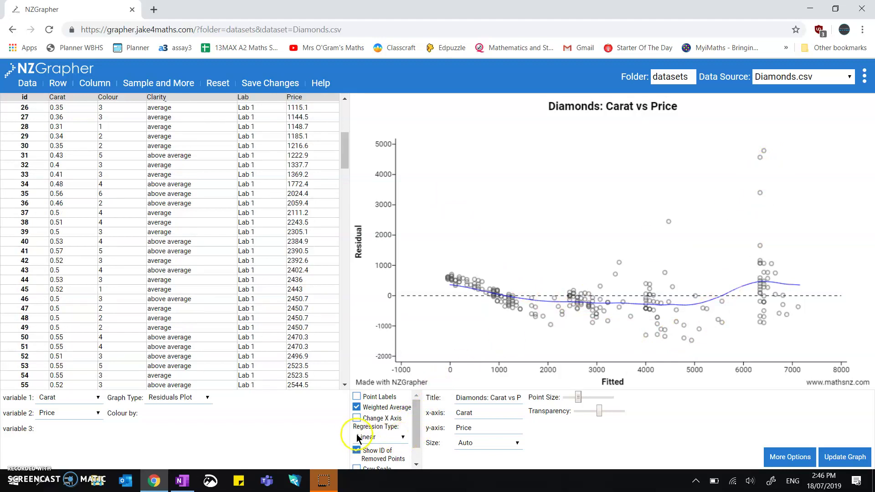
pyautogui.click(403, 438)
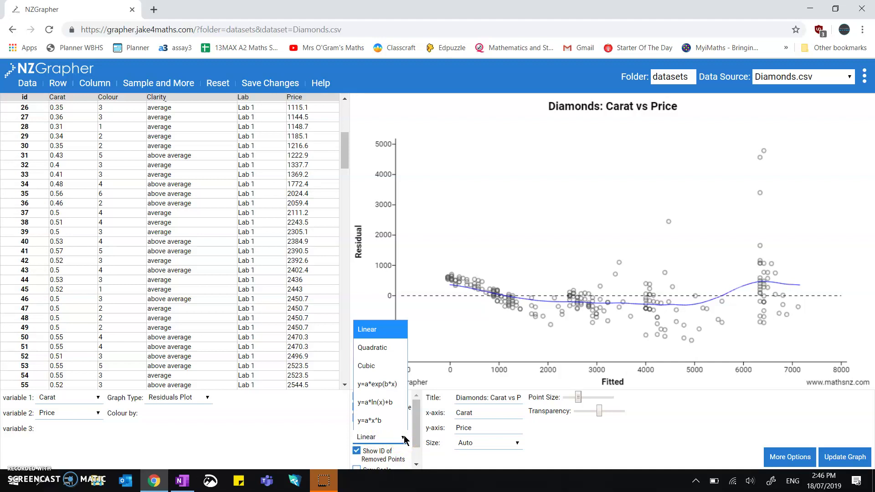
# - Try the y=a*exp(b*x) regression, switch to Cubic, then click residual points to check their data rows
pyautogui.click(391, 391)
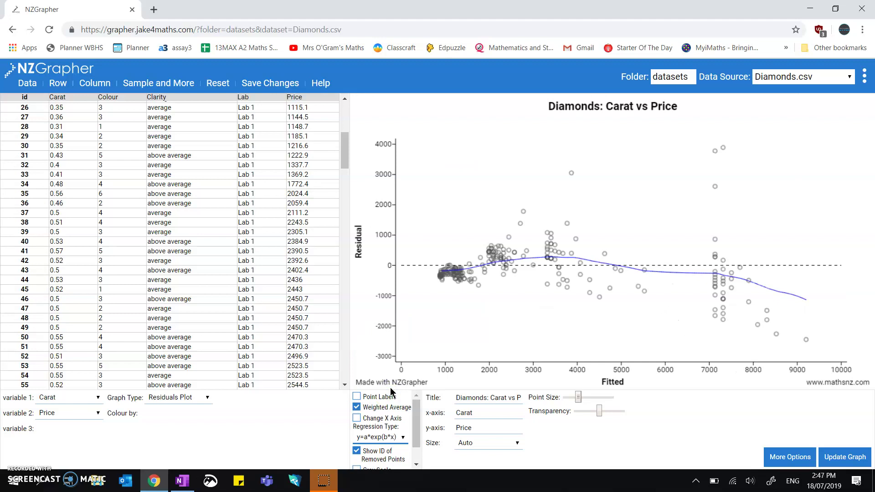
pyautogui.click(403, 437)
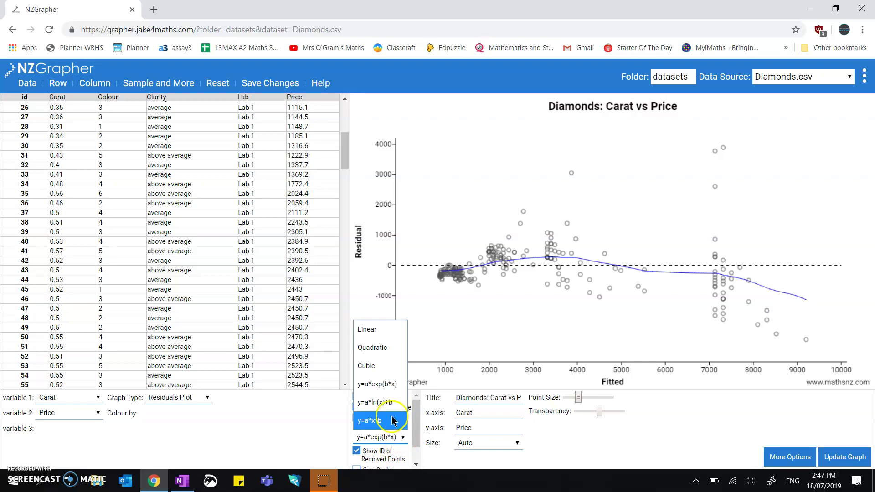
pyautogui.click(372, 368)
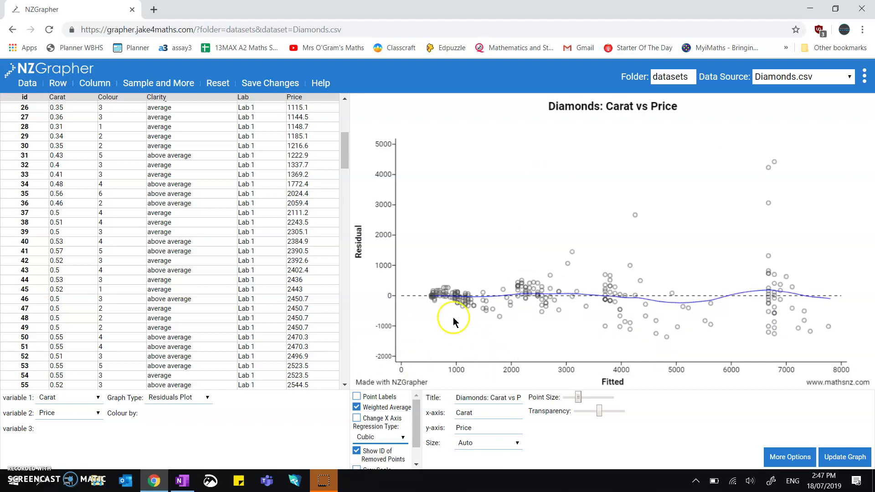
pyautogui.click(605, 296)
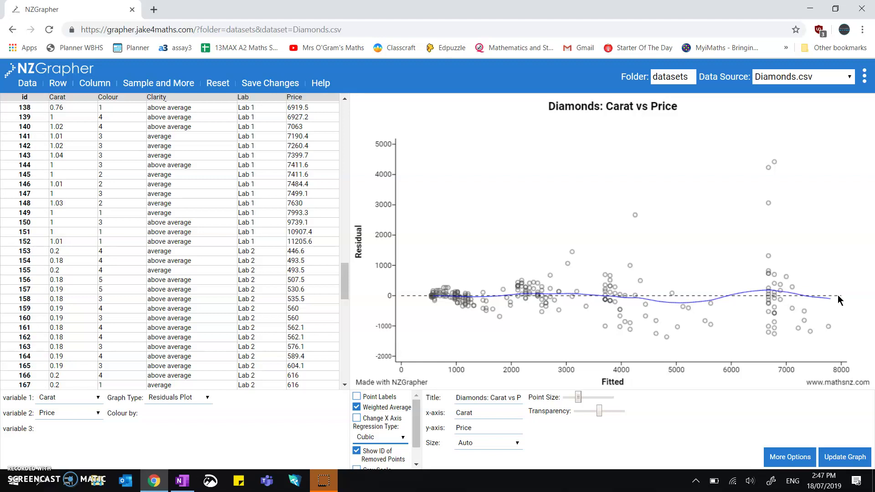
pyautogui.click(834, 299)
# - Identify the diamond behind an outlying residual, then return to the OneNote sketch page
pyautogui.click(792, 312)
pyautogui.click(831, 291)
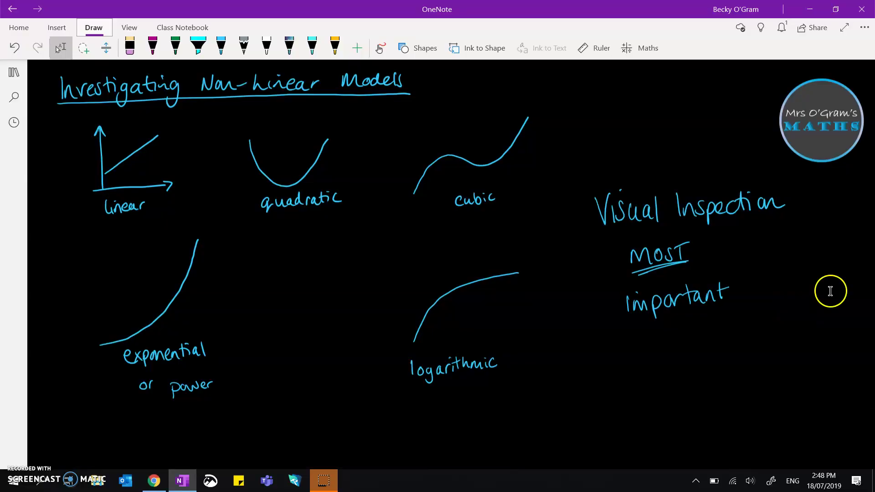